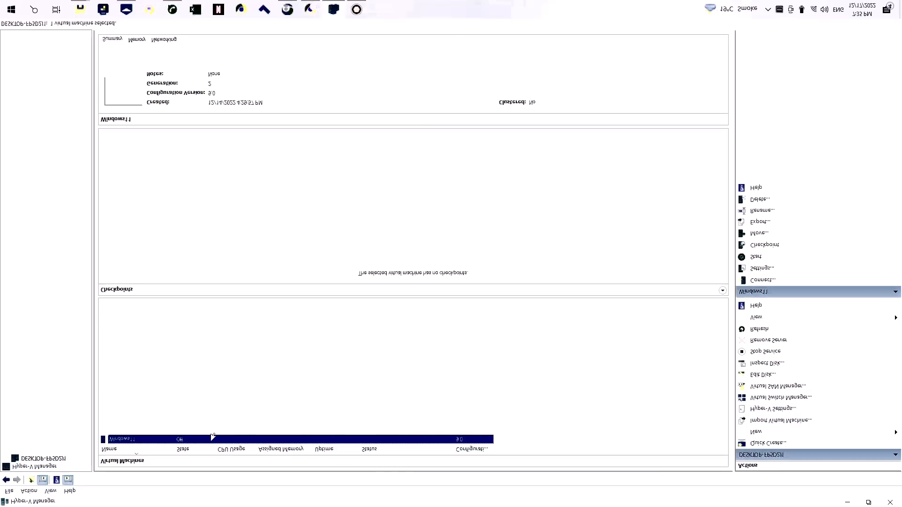
Start the Windows11 virtual machine and open a connection to it
right_click(175, 436)
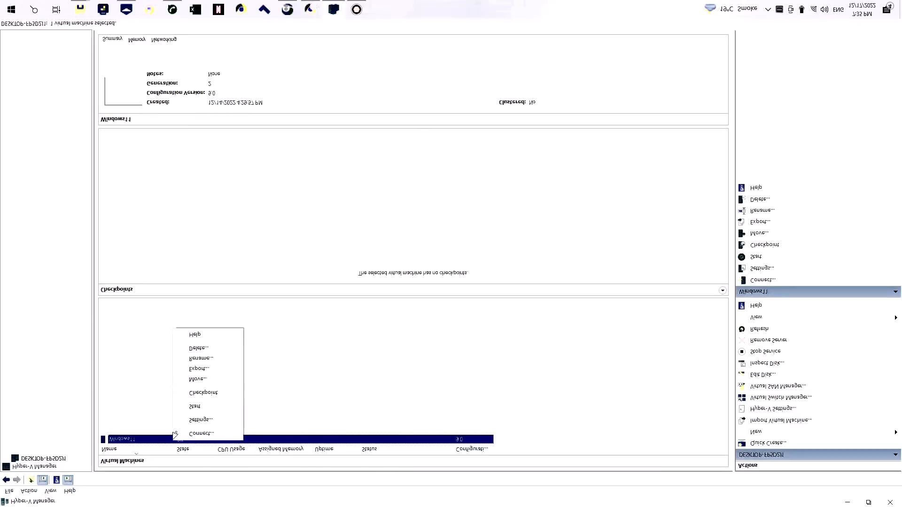
click(203, 395)
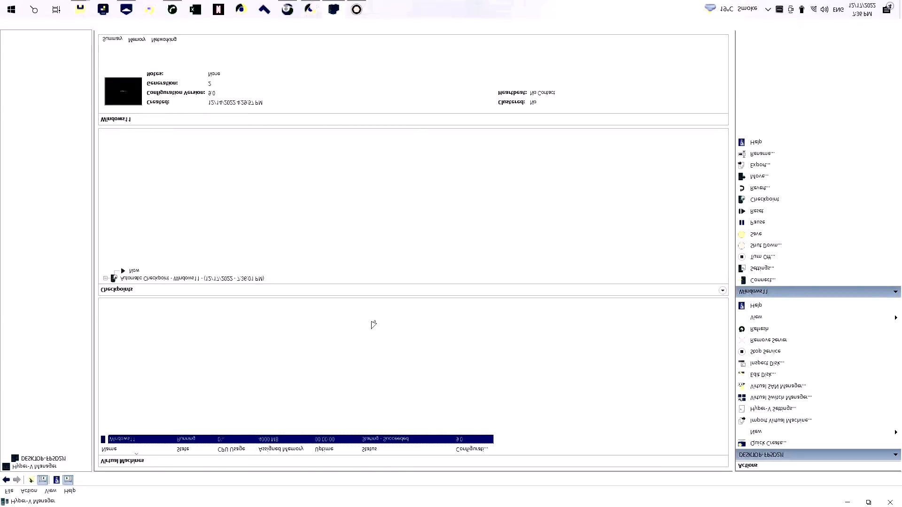
right_click(320, 433)
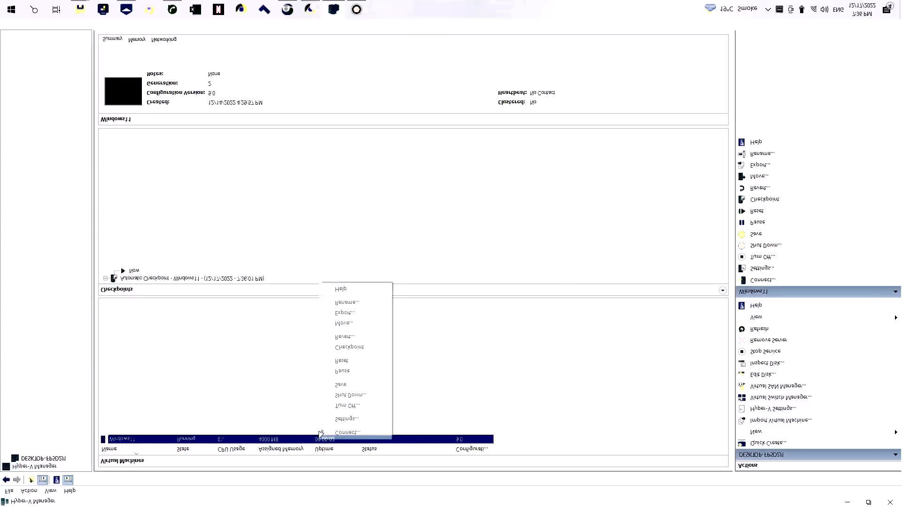
click(329, 429)
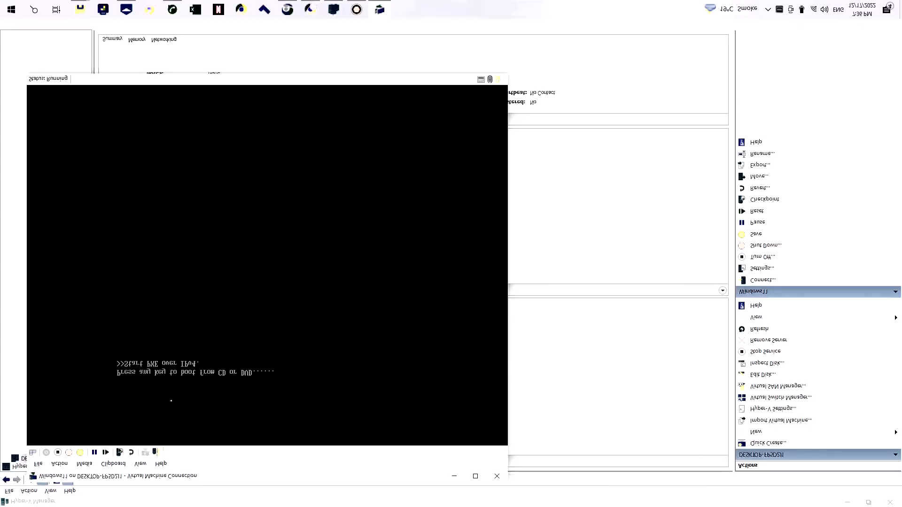
Turn the virtual machine off, then start it again and boot it from the installation DVD
click(57, 452)
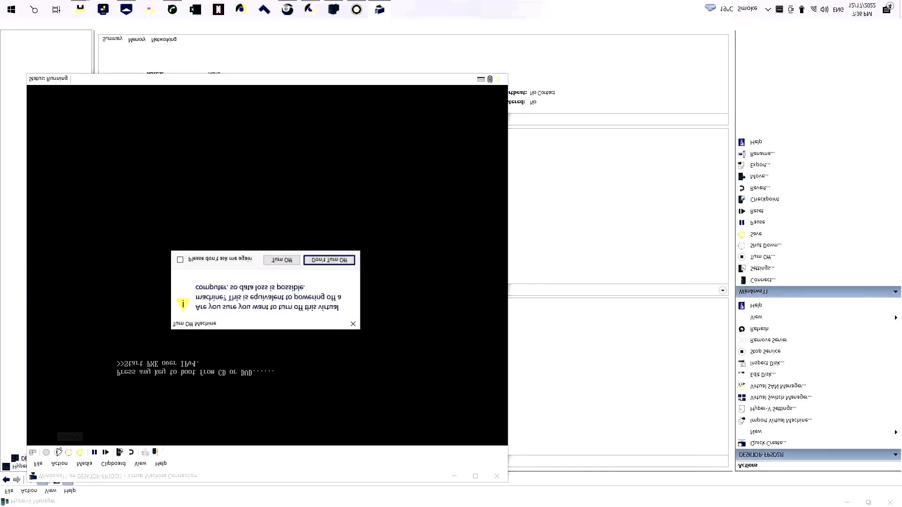
click(282, 259)
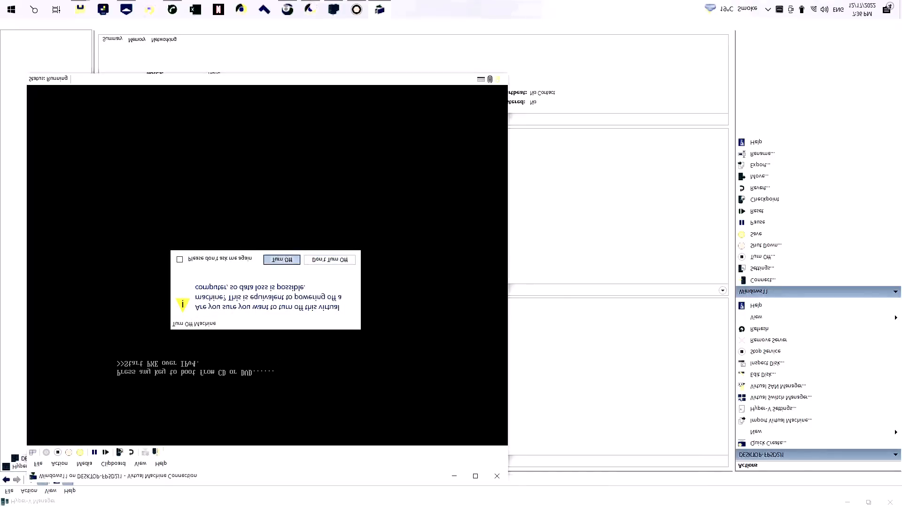
click(183, 336)
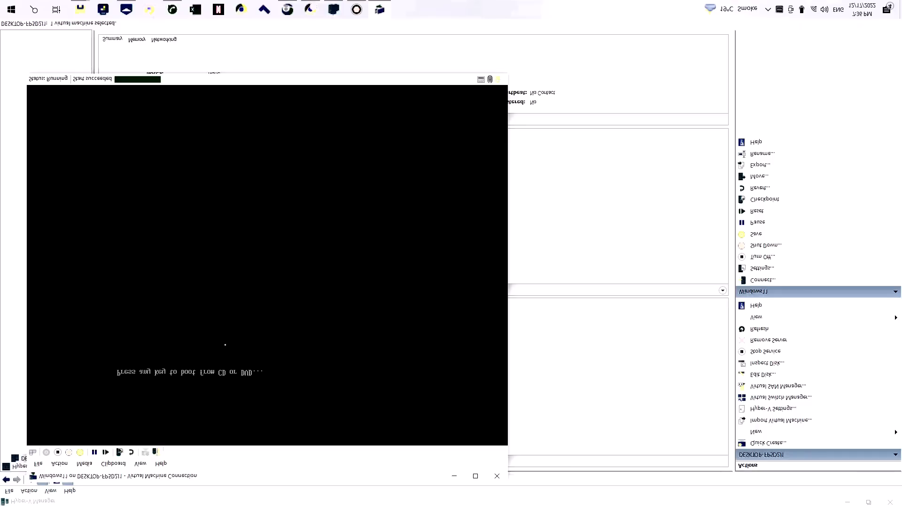
key(Return)
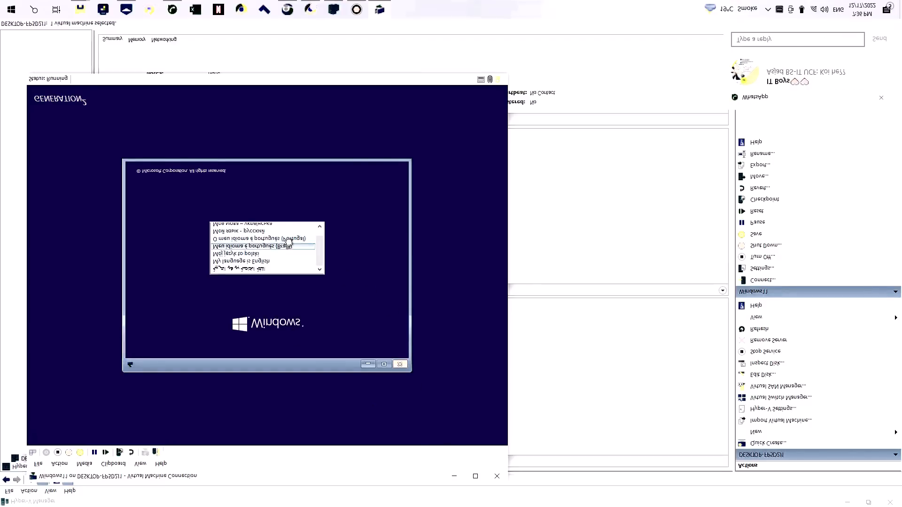
Choose English as the setup language and start the Windows installation
scroll(288, 244, down, 1)
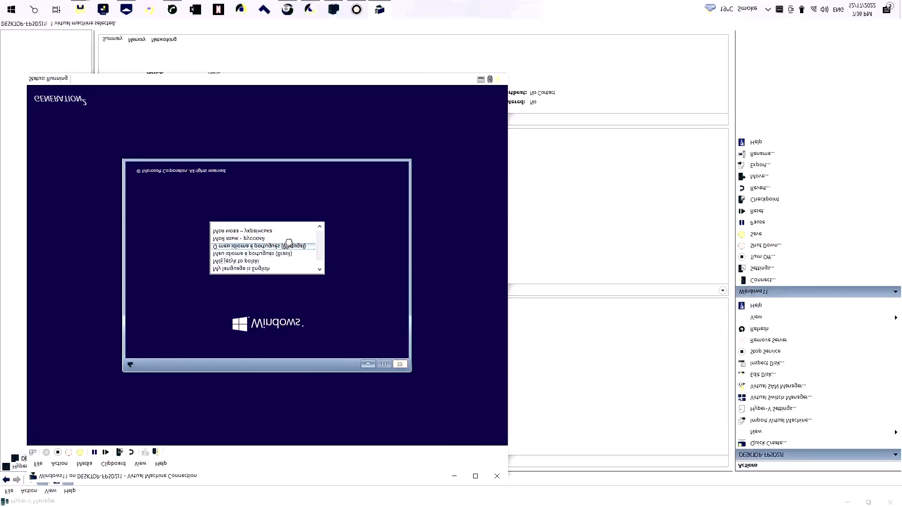
scroll(285, 243, up, 1)
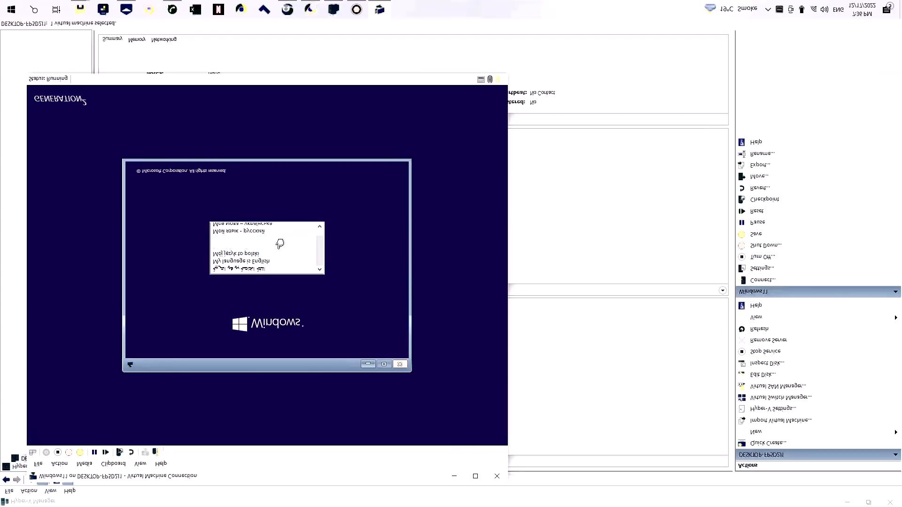
click(261, 261)
click(382, 186)
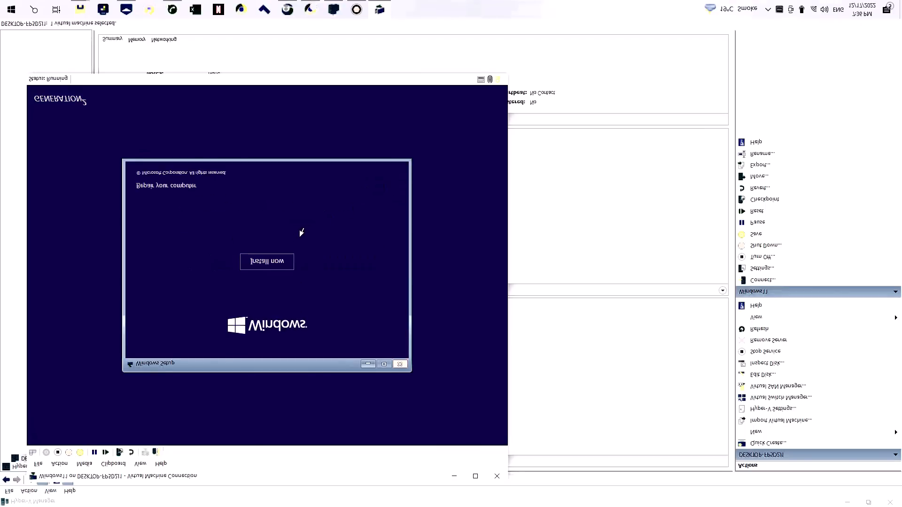
click(260, 259)
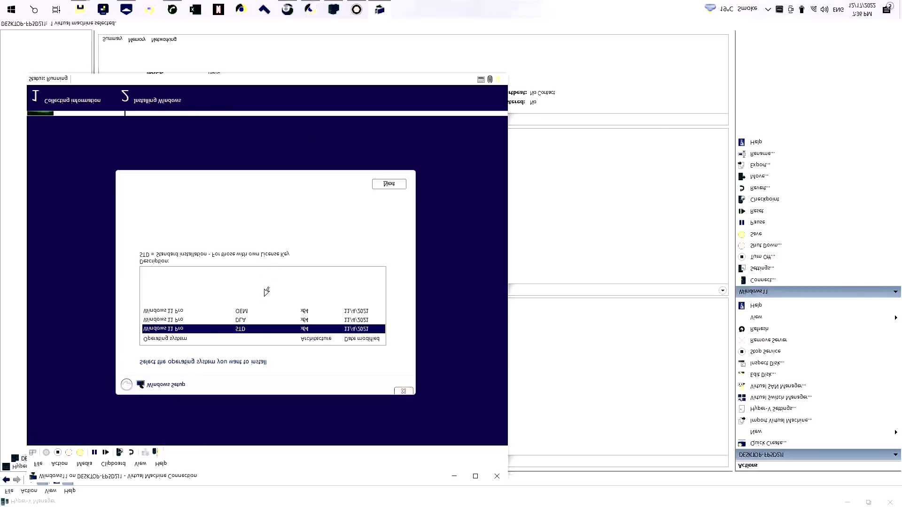
Select the x64 Windows 11 Pro DLA edition for installation and accept the license terms
click(241, 319)
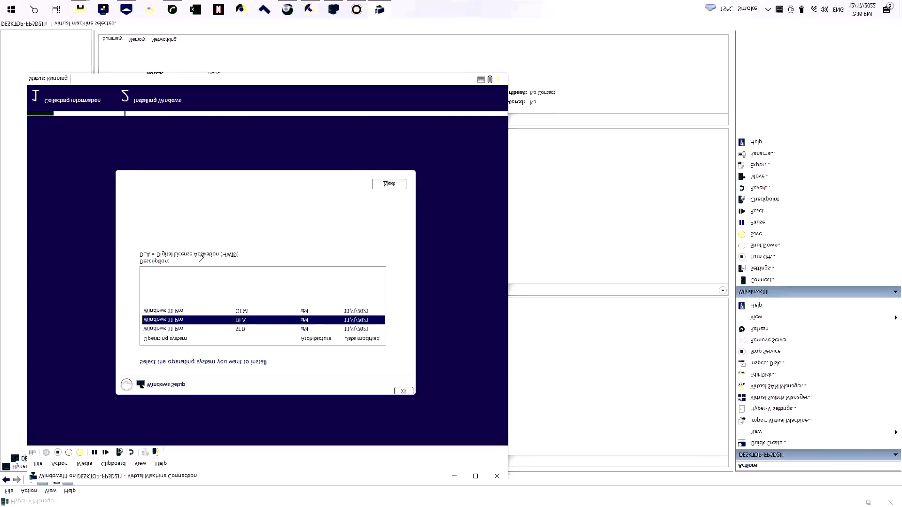
click(385, 184)
click(189, 202)
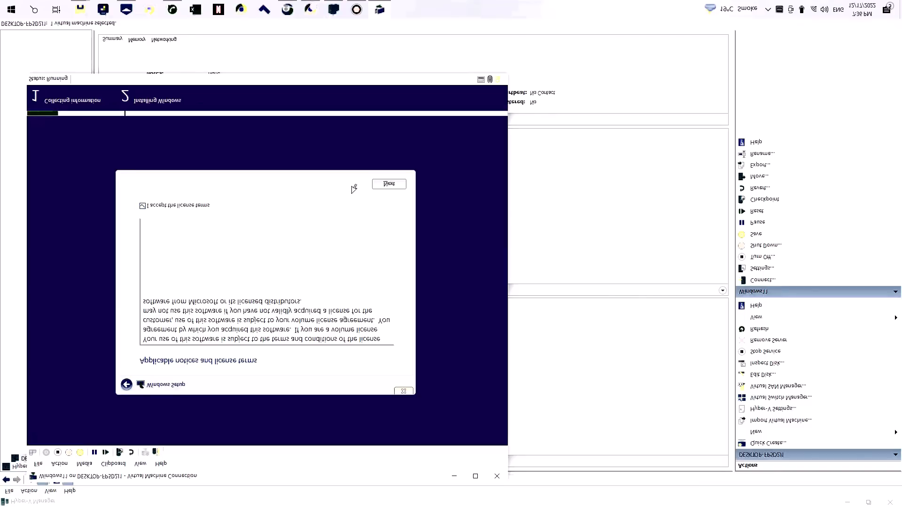
click(379, 184)
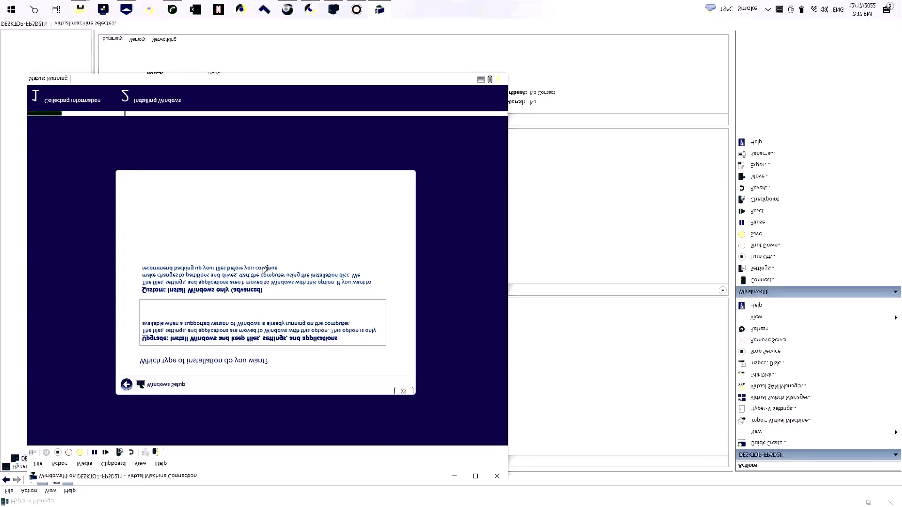
Choose the custom installation type and install Windows on a new primary partition created from Drive 0's unallocated space
click(264, 271)
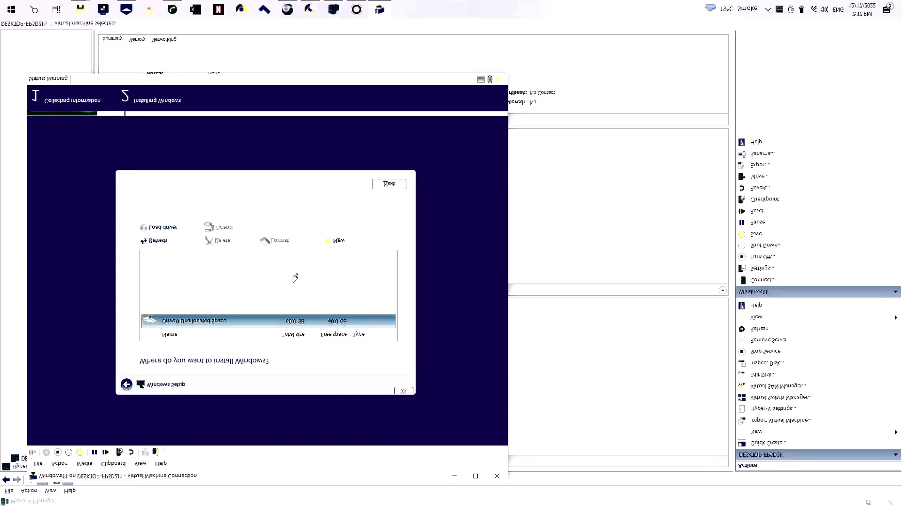
click(339, 240)
click(354, 225)
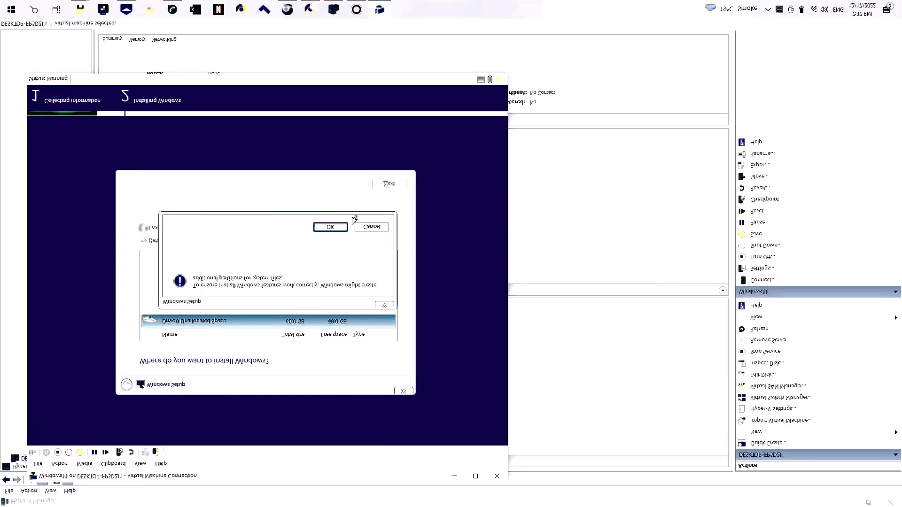
click(335, 226)
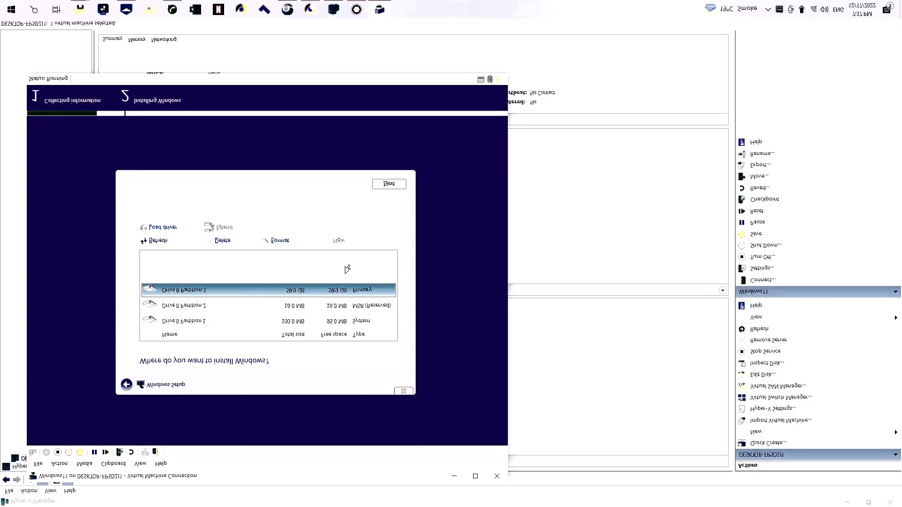
click(387, 183)
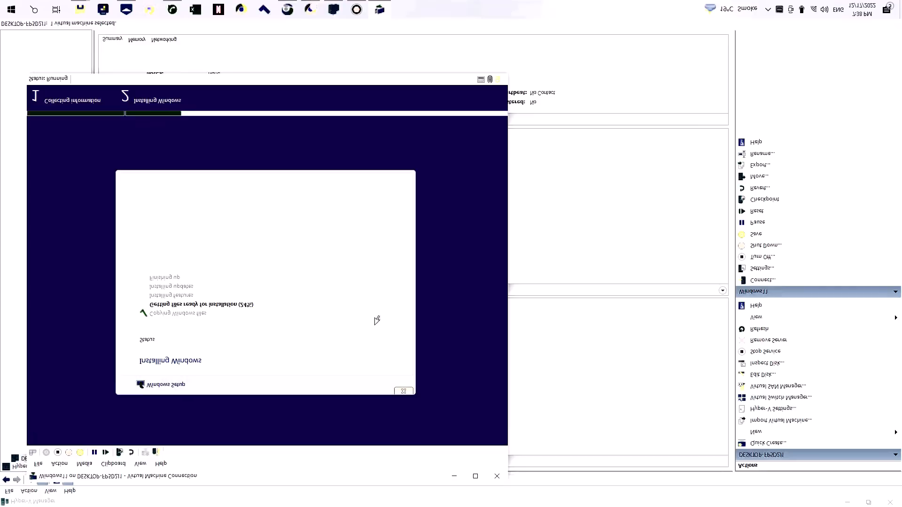
click(361, 7)
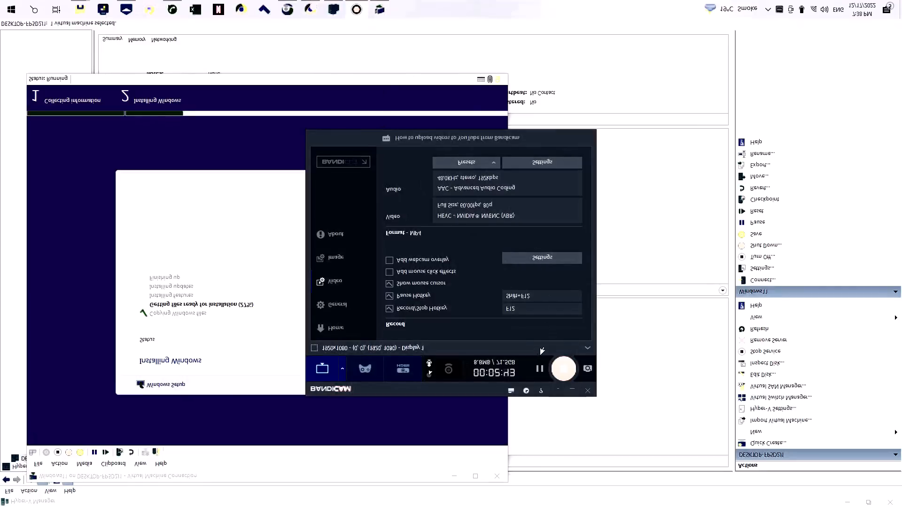
click(540, 368)
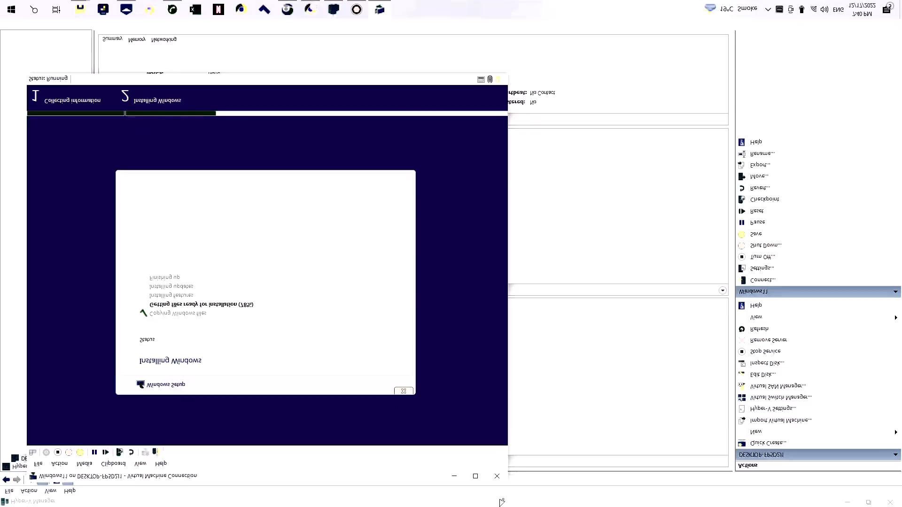
mouse_move(525, 503)
mouse_move(497, 503)
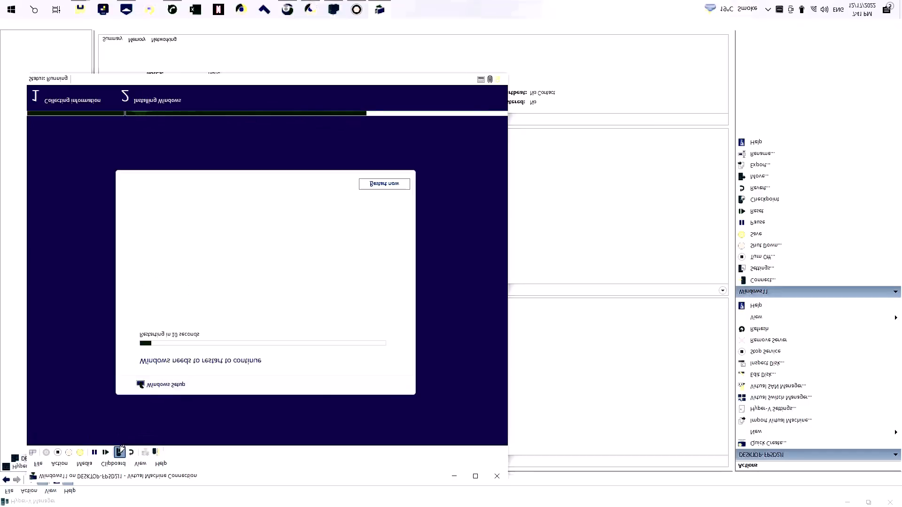
Restart the virtual machine immediately to continue the Windows installation
click(378, 182)
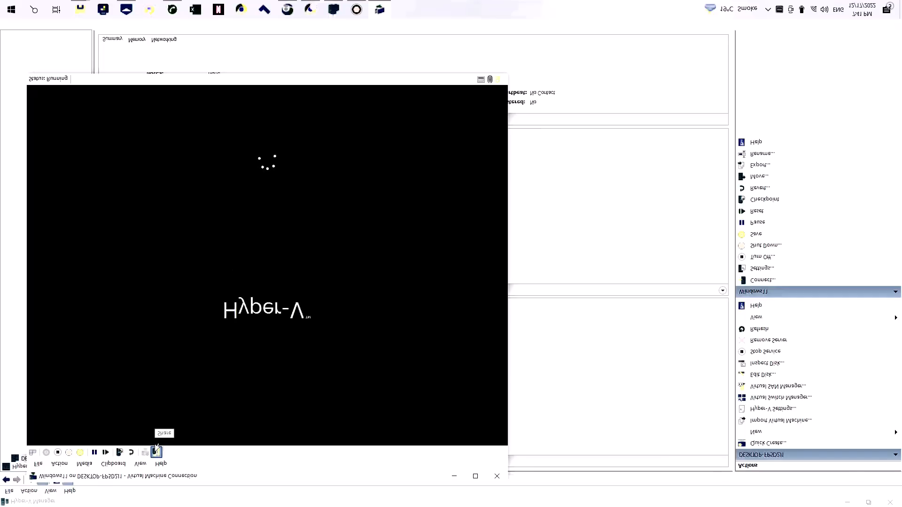
click(38, 463)
mouse_move(60, 460)
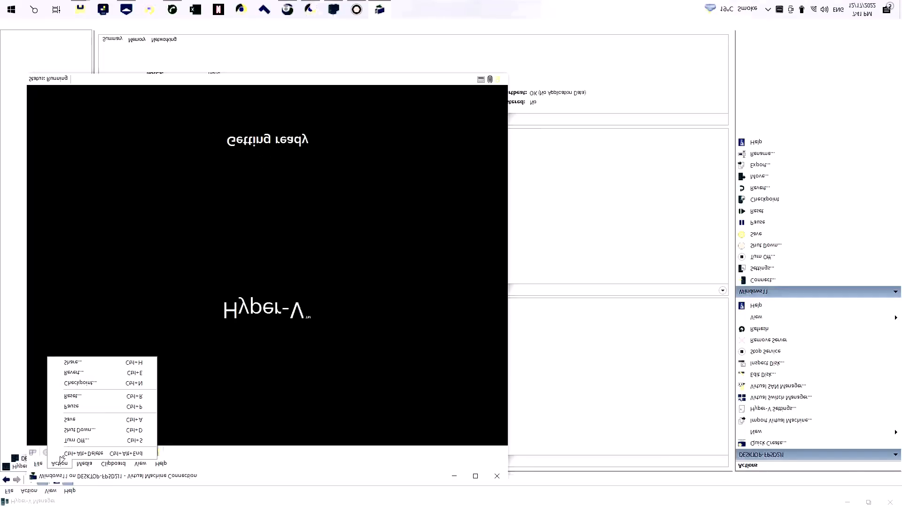
mouse_move(117, 458)
click(111, 476)
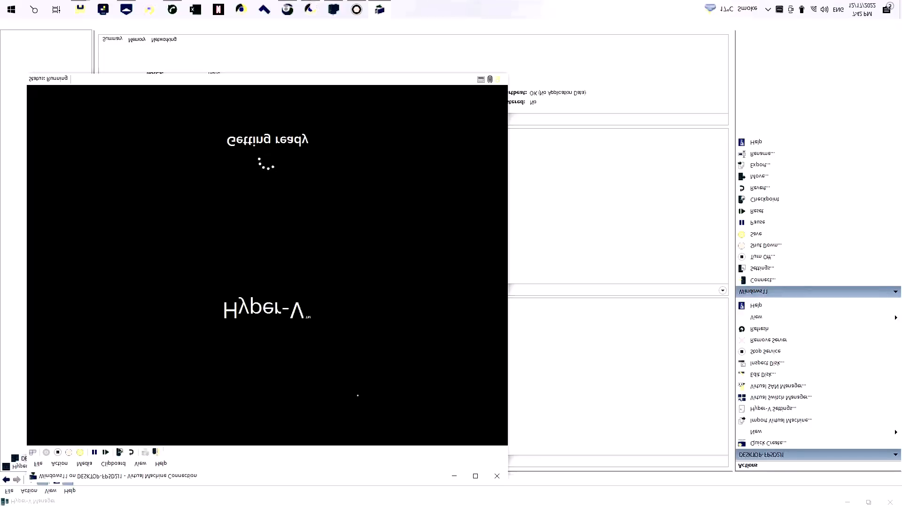
click(497, 504)
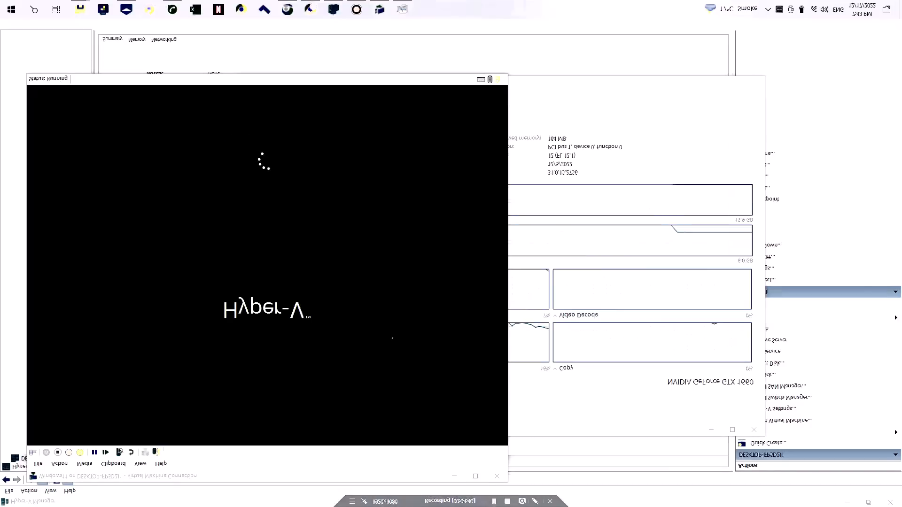
click(382, 320)
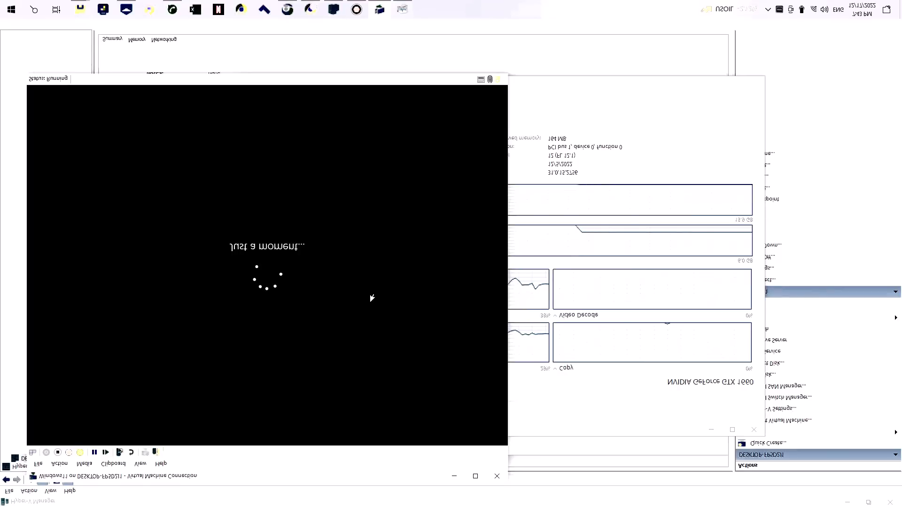
mouse_move(428, 501)
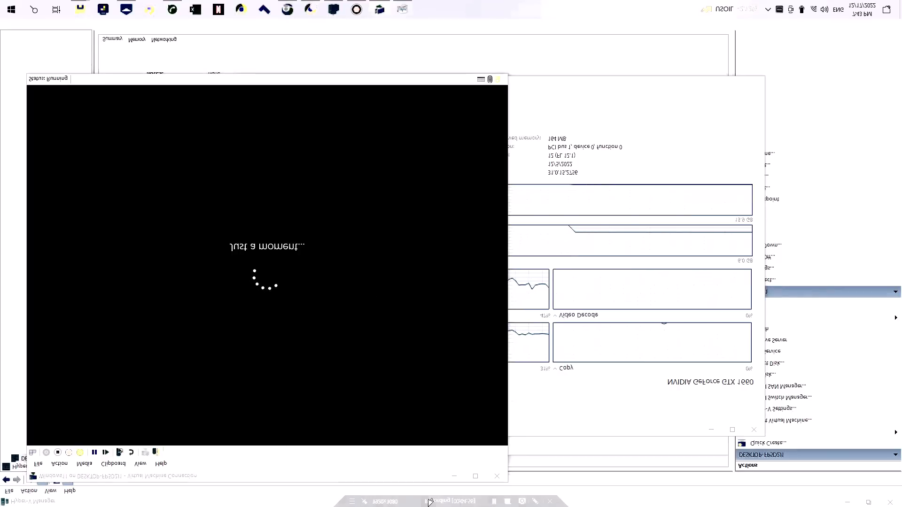
click(494, 501)
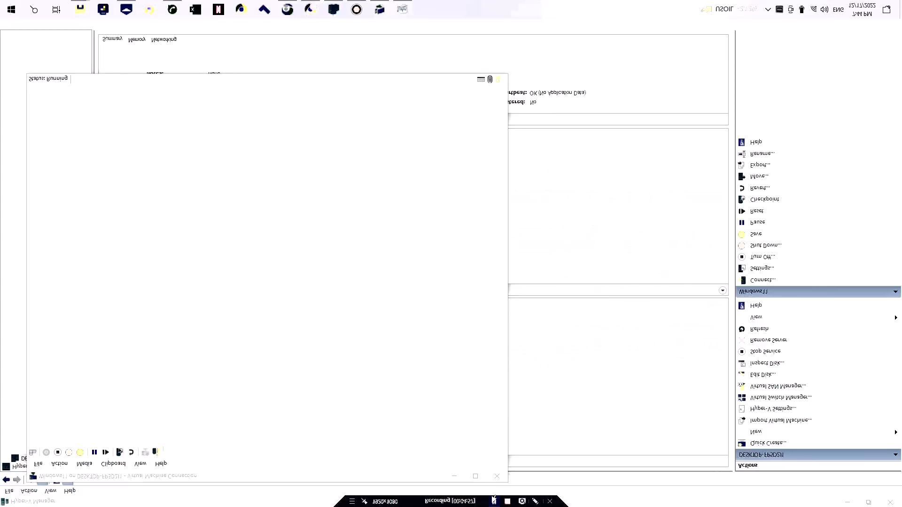
click(414, 372)
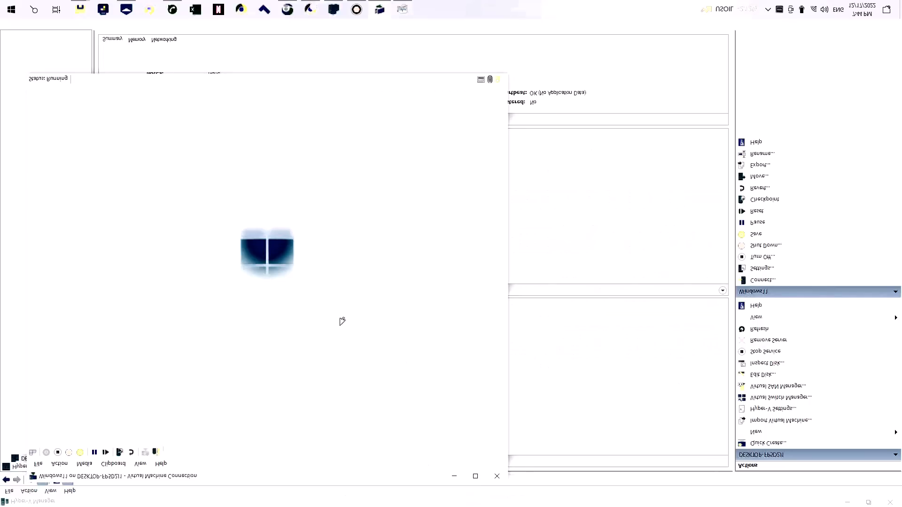
Show the virtual machine full screen and confirm the preselected region and the US keyboard layout in the initial Windows setup
click(475, 474)
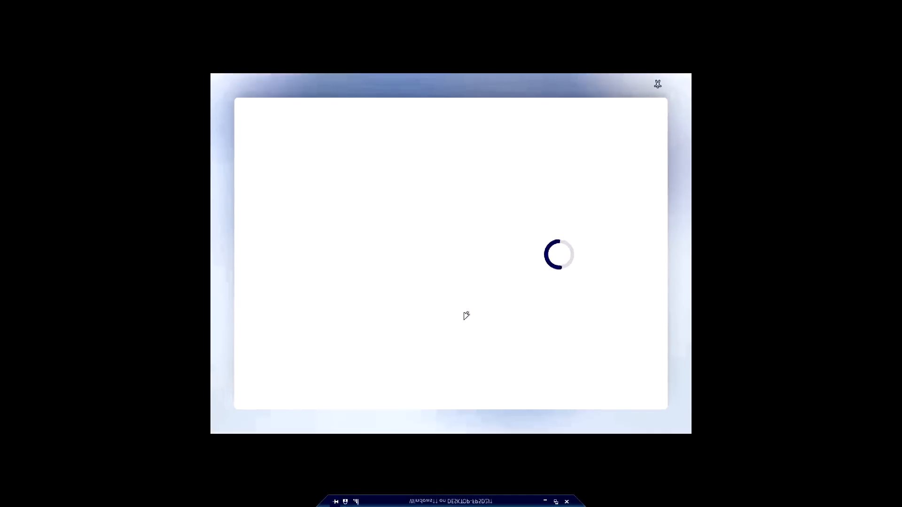
click(621, 120)
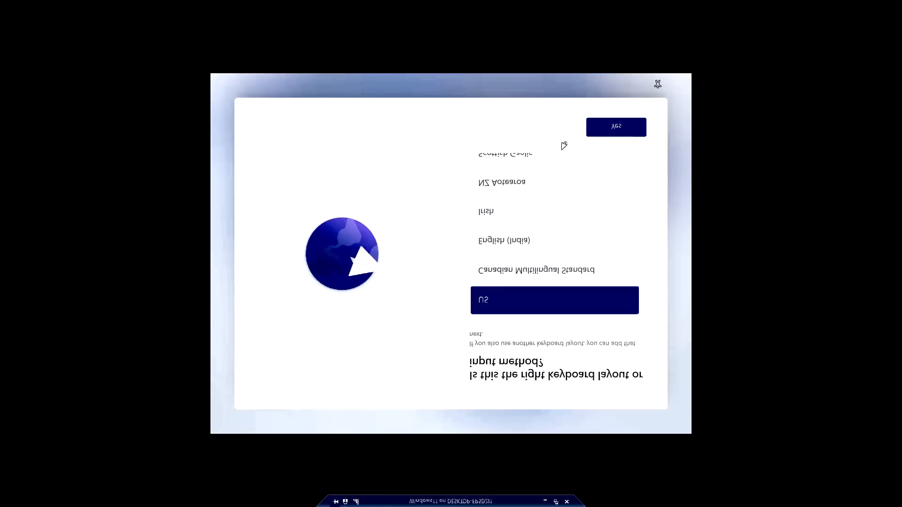
click(624, 122)
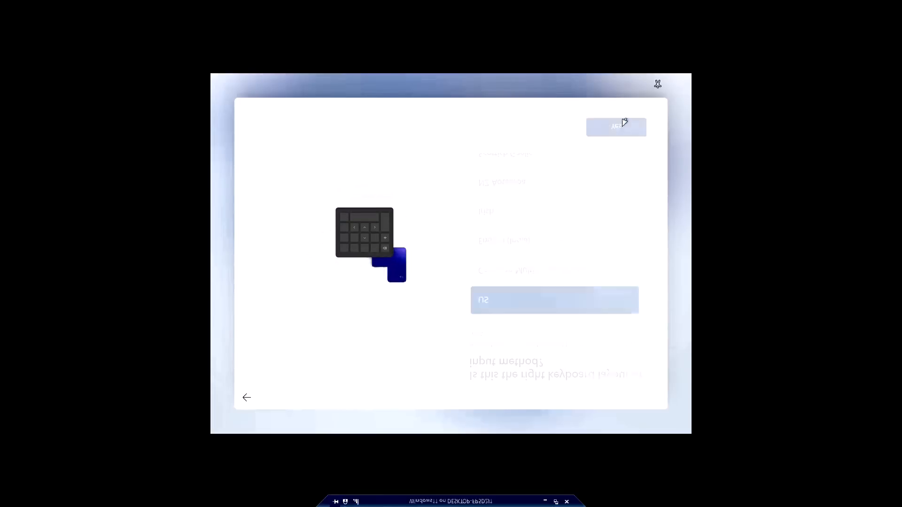
click(616, 125)
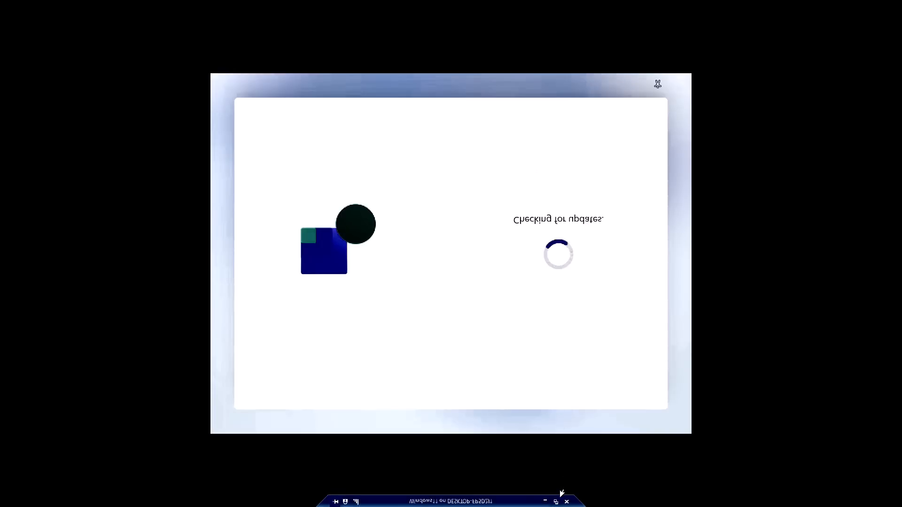
mouse_move(494, 506)
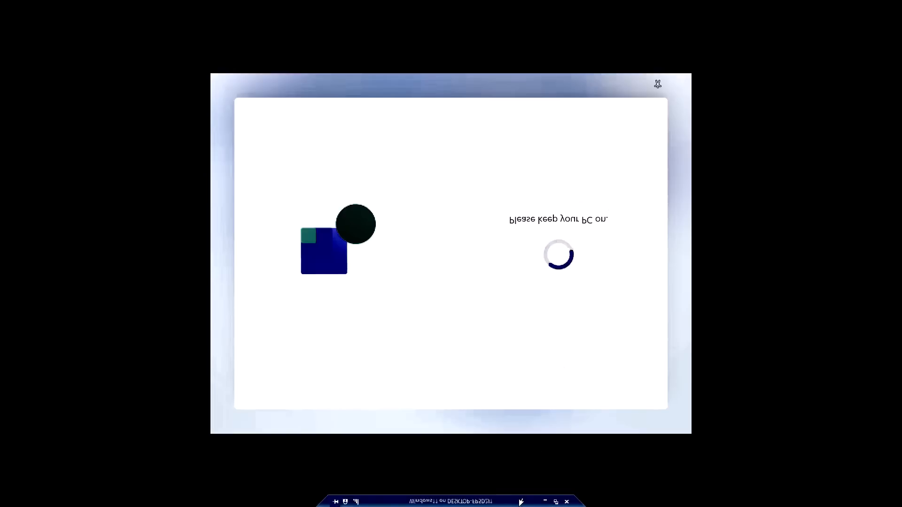
Name the device with the owner's first name and choose to set it up for personal use
mouse_move(521, 501)
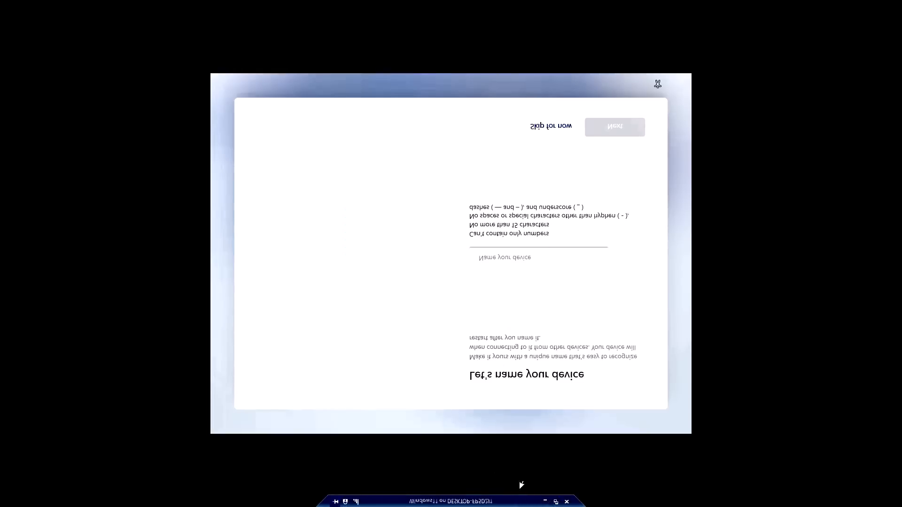
click(530, 261)
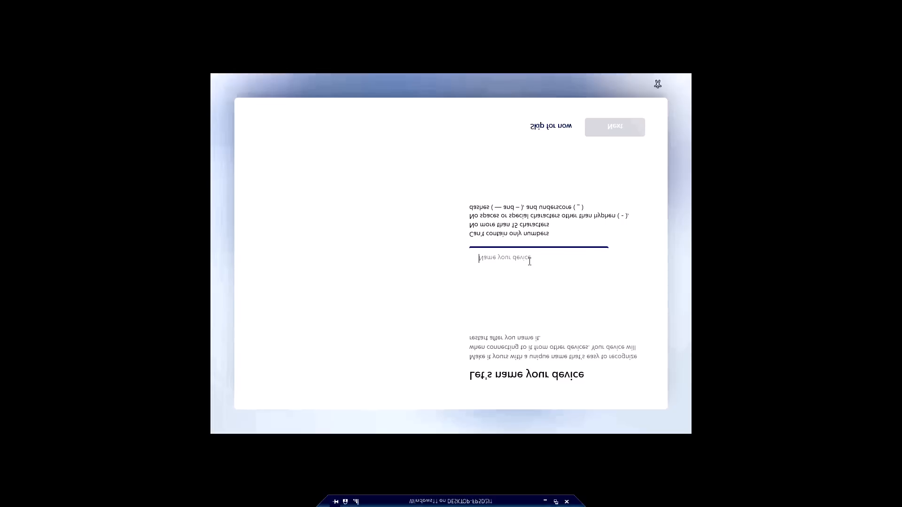
text(A)
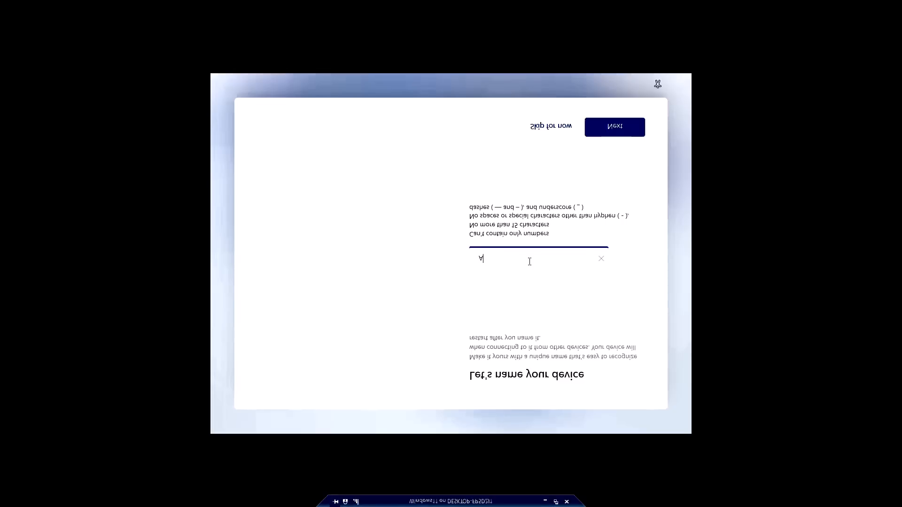
text(dnan)
click(620, 122)
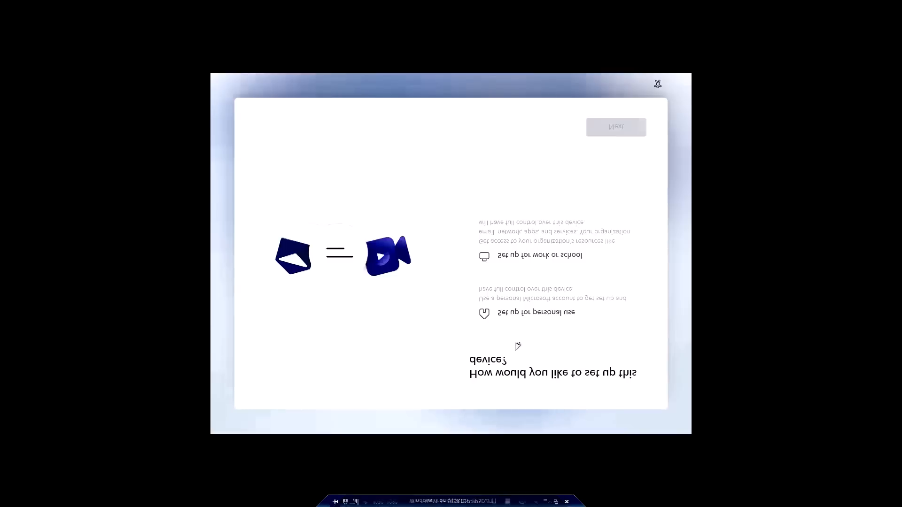
click(542, 301)
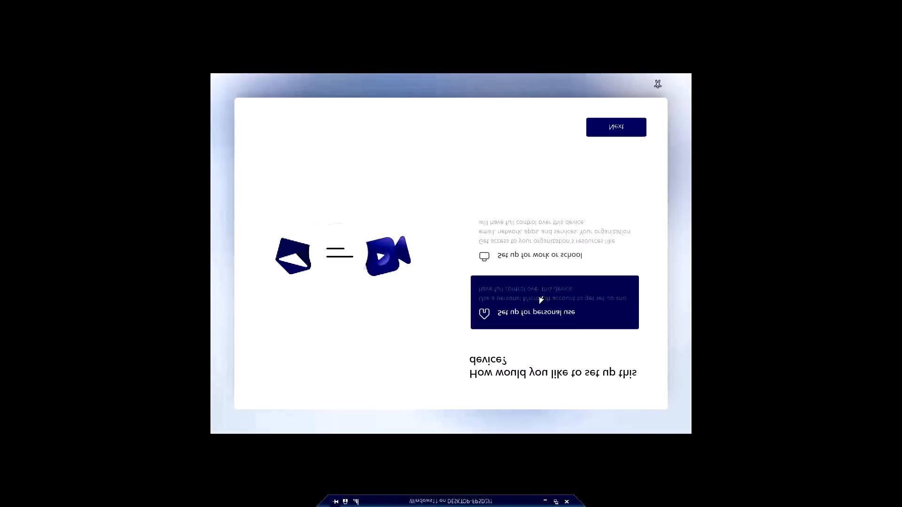
click(611, 124)
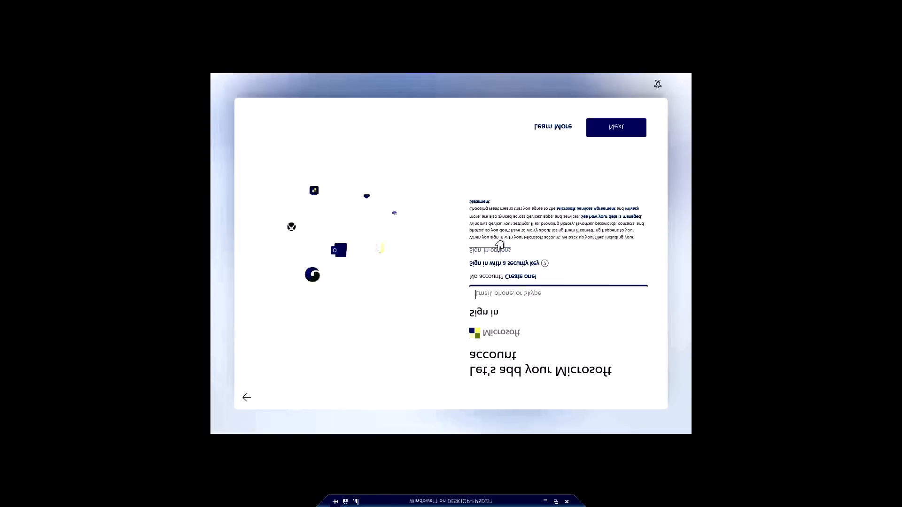
click(612, 123)
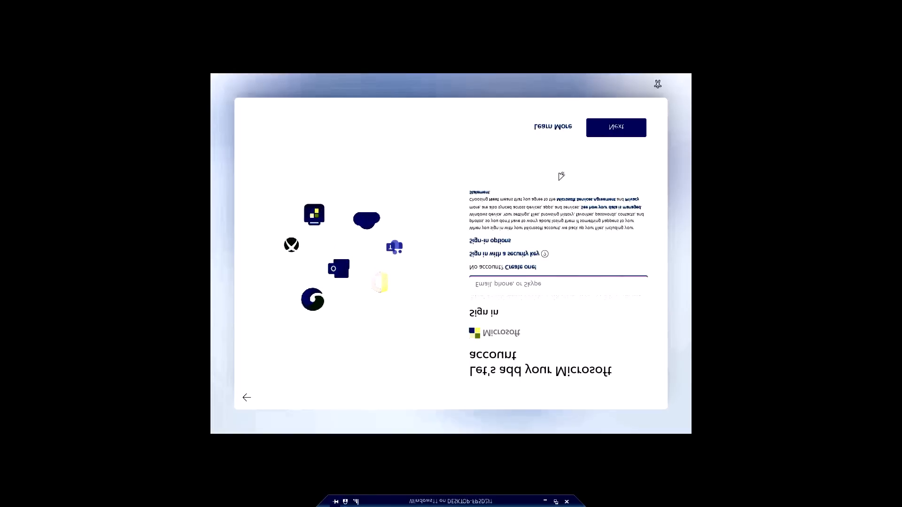
click(498, 238)
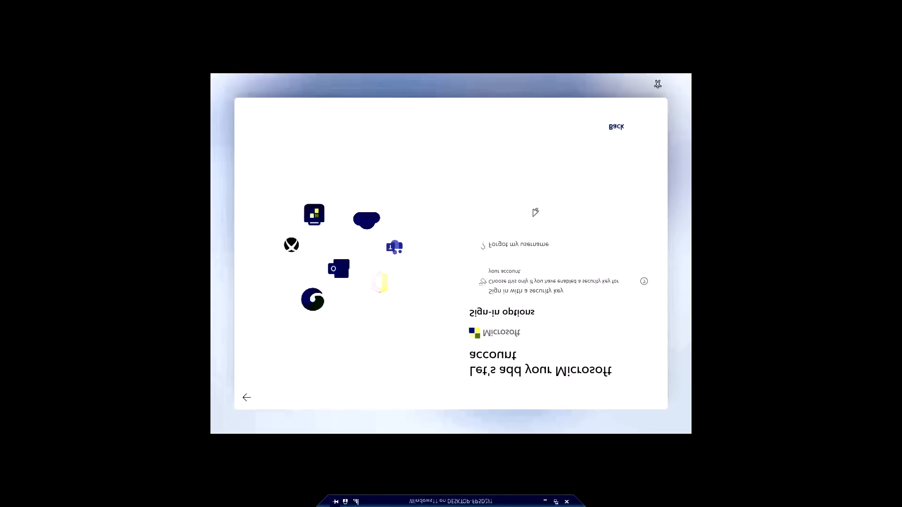
click(616, 125)
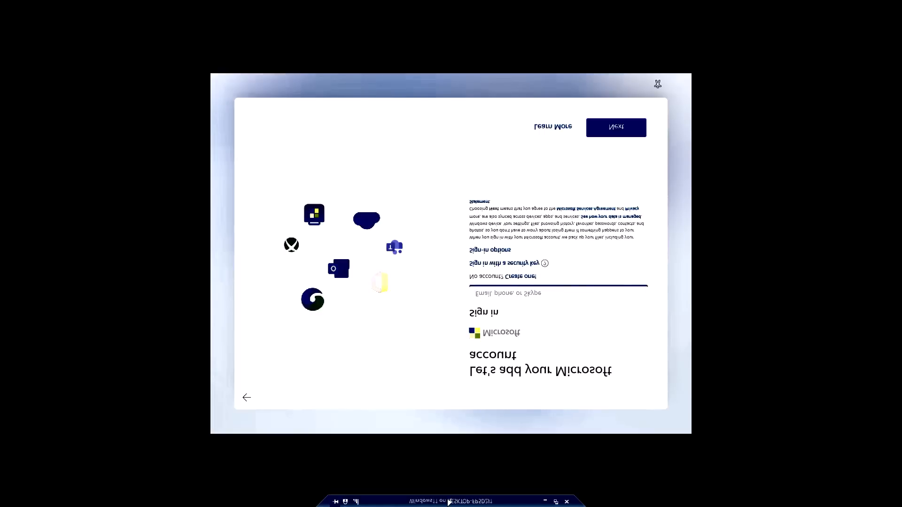
Sign in to the Microsoft account with the account's e-mail address and password
key(ctrl+v)
click(600, 125)
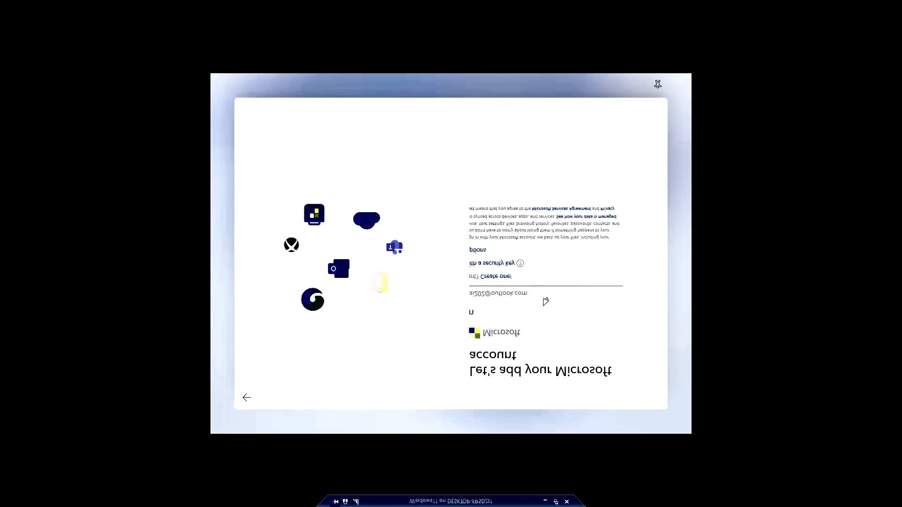
text(•)
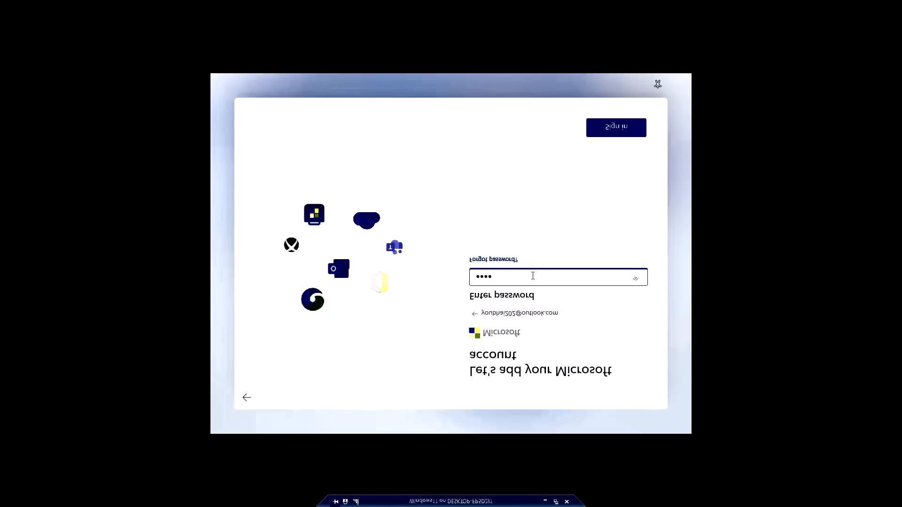
click(637, 121)
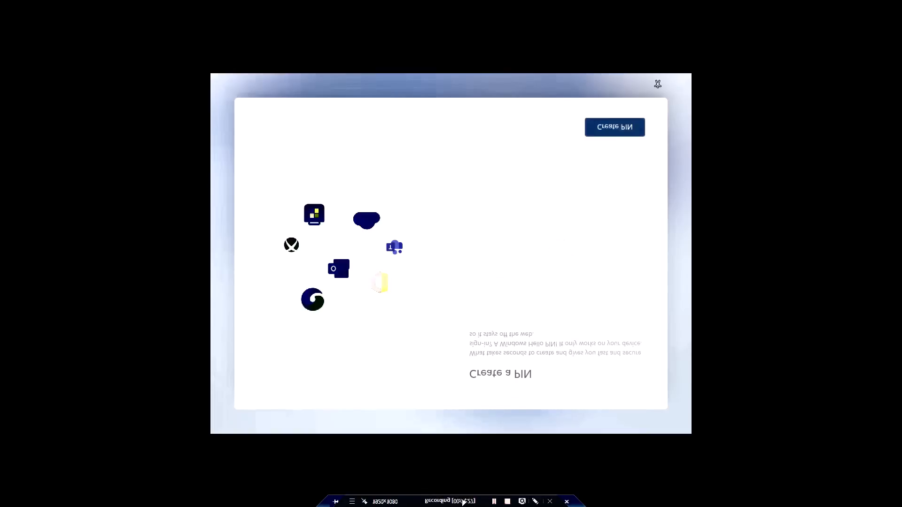
Create a Windows Hello PIN for the account, entering and confirming the PIN without letters or symbols
click(603, 128)
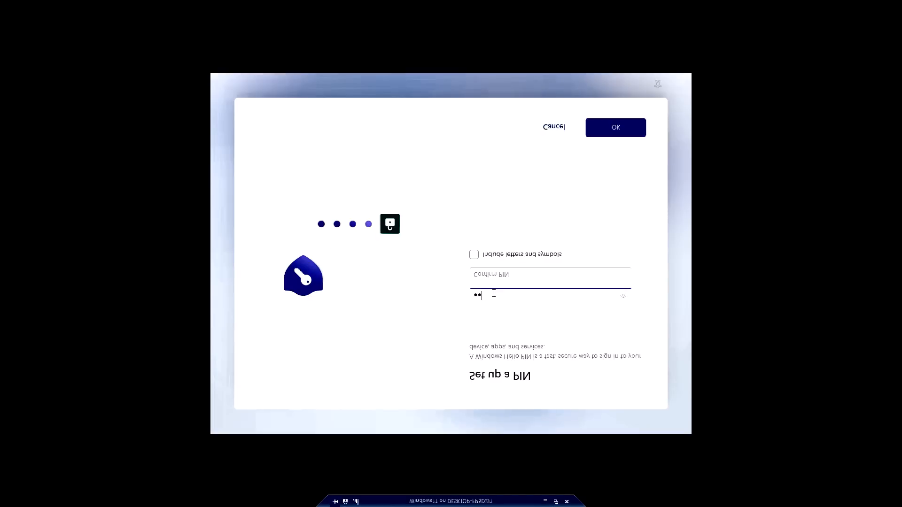
click(499, 274)
text(1)
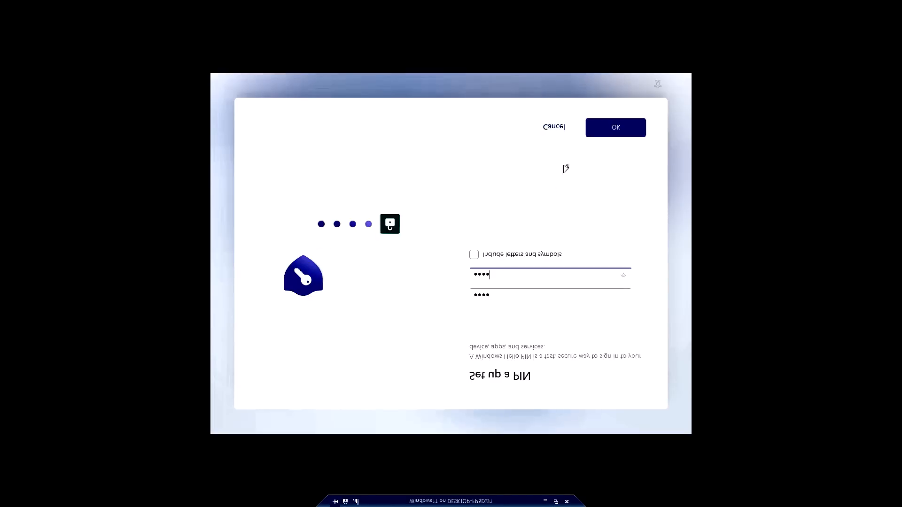
click(615, 128)
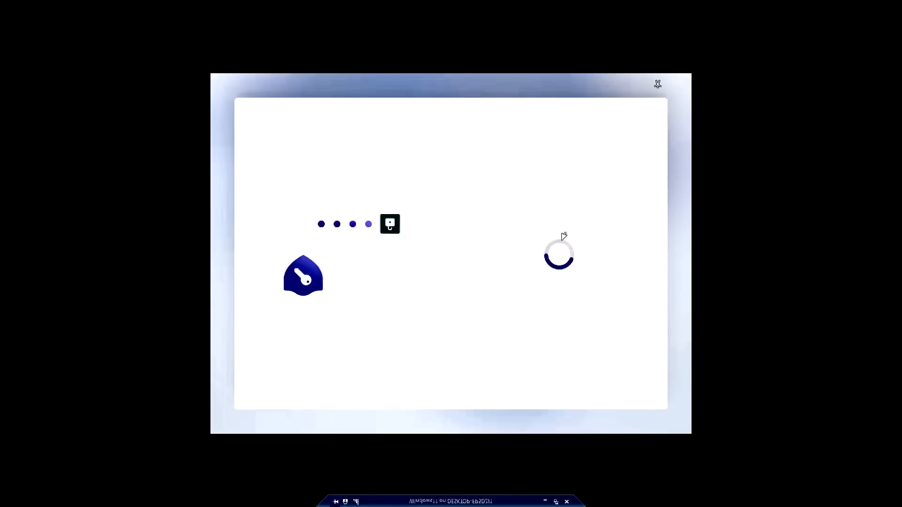
Accept the default privacy settings for the device and skip customizing the experience
mouse_move(478, 502)
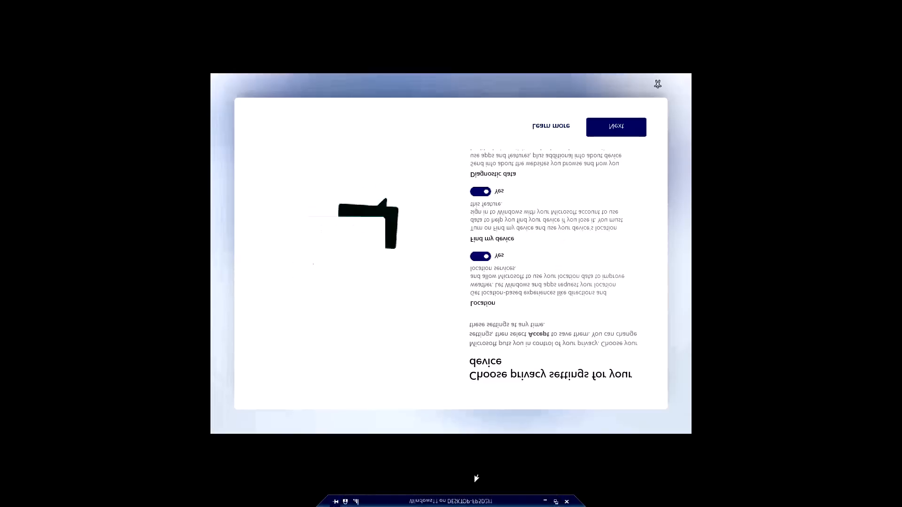
click(618, 126)
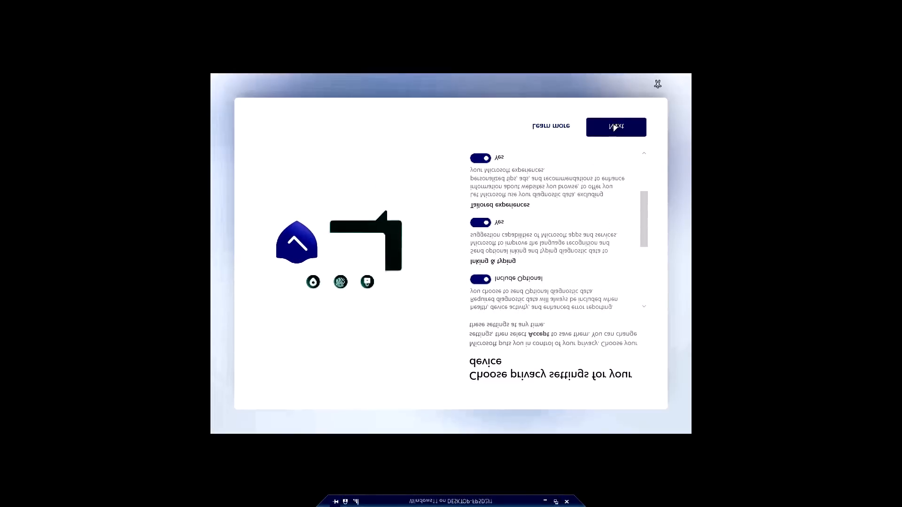
click(621, 124)
click(621, 122)
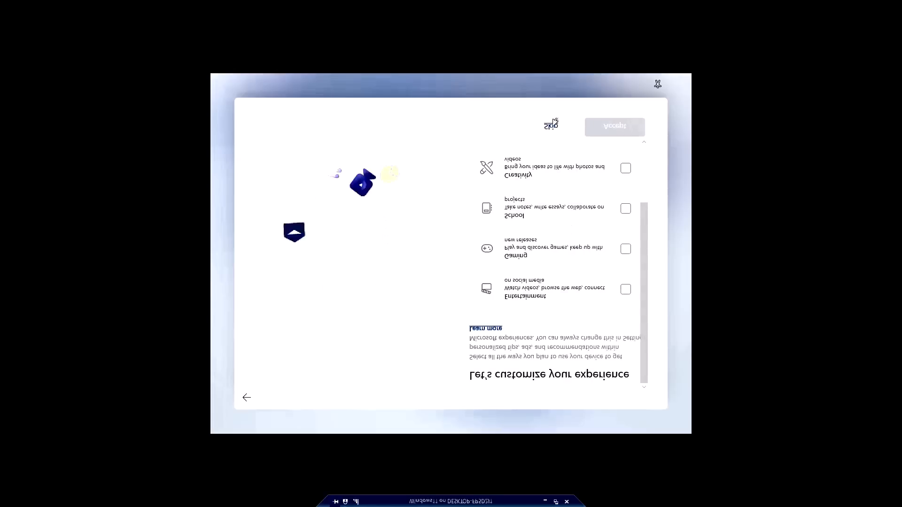
click(551, 123)
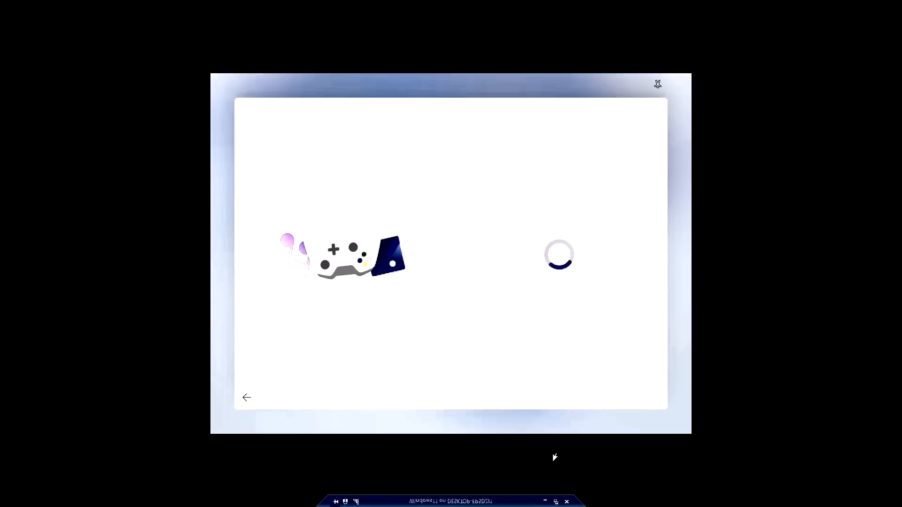
Return the virtual machine from full screen to a window and look at its display and zoom level options
click(556, 502)
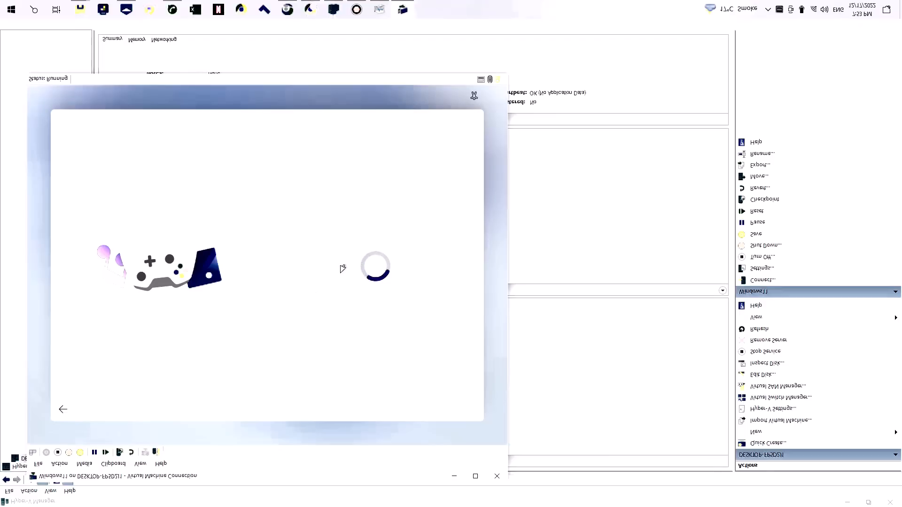
click(143, 460)
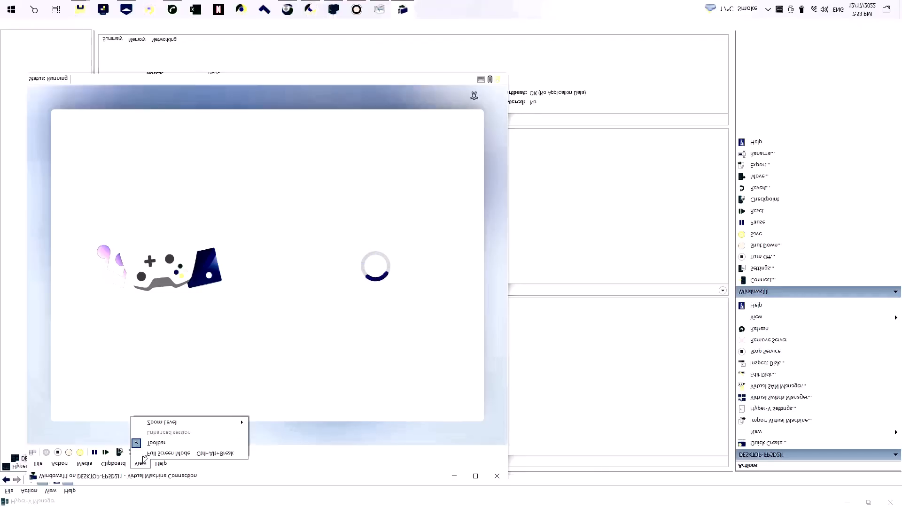
mouse_move(163, 419)
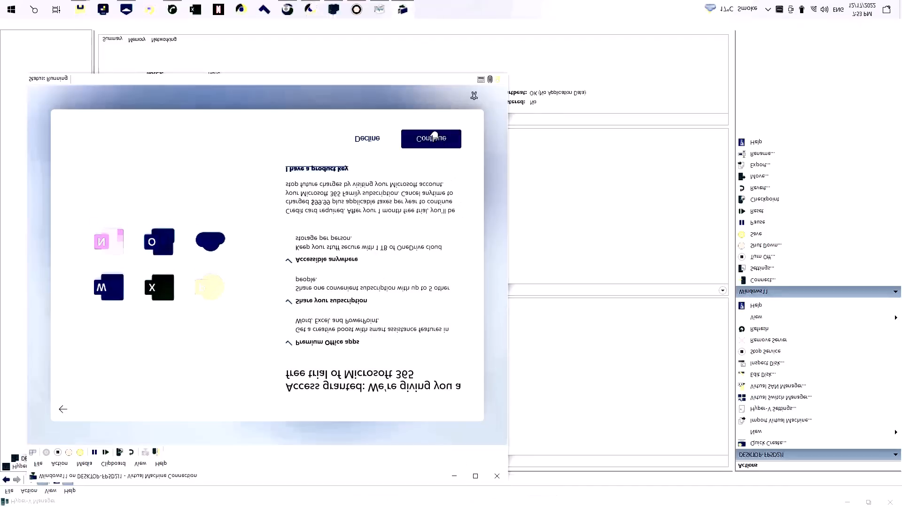
Decline the Microsoft 365 free trial and the subsequent setup offer so that setup proceeds
click(378, 131)
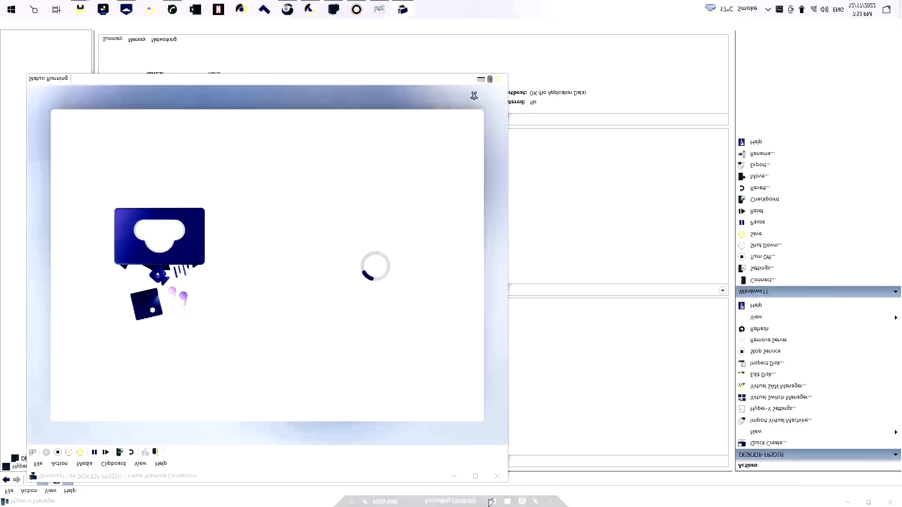
click(365, 139)
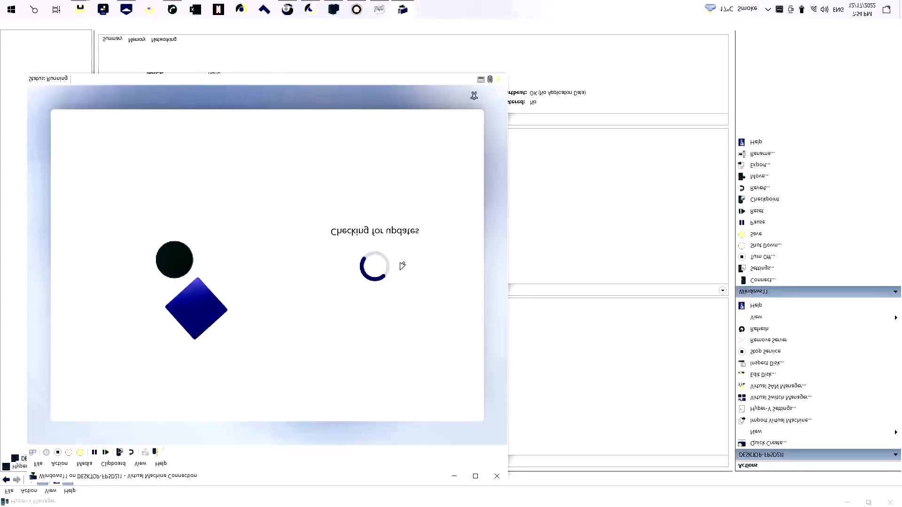
mouse_move(469, 504)
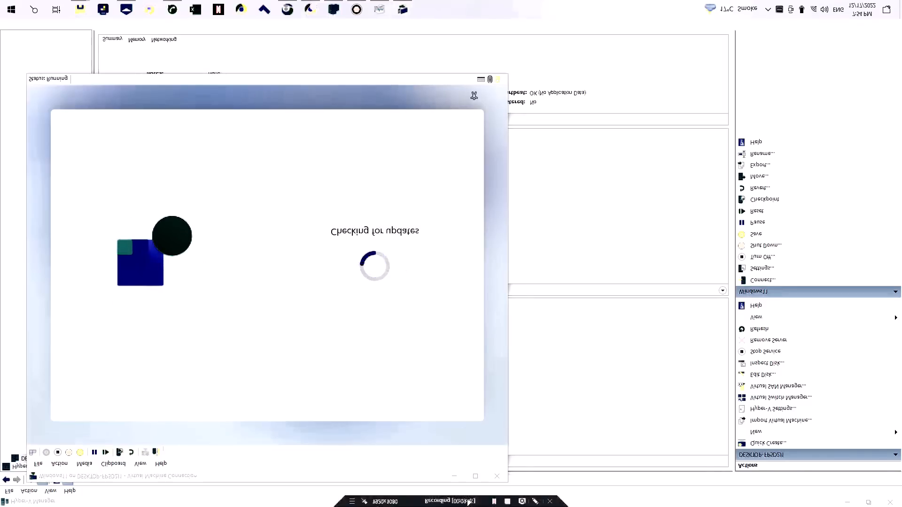